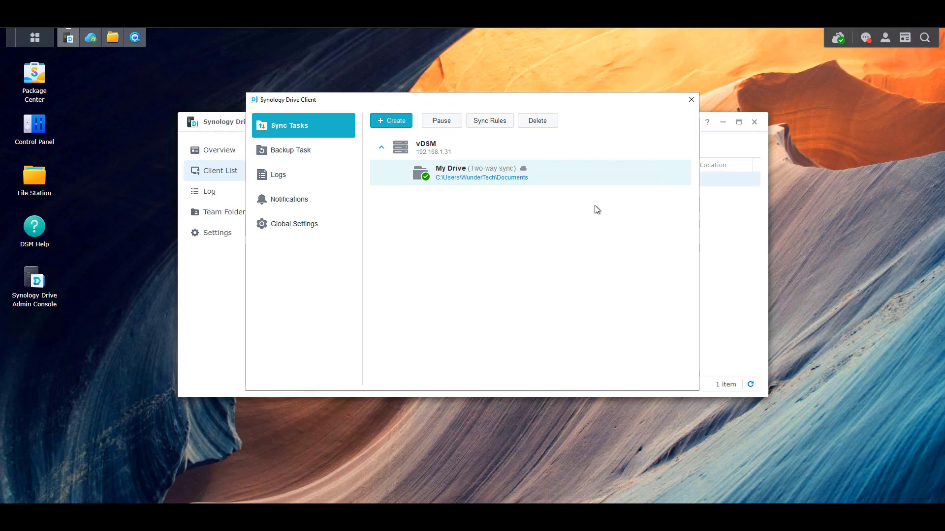
Close the client settings, view the team folder list, and switch to the Documents folder window.
{"action": "left_click", "coordinate": [692, 100]}
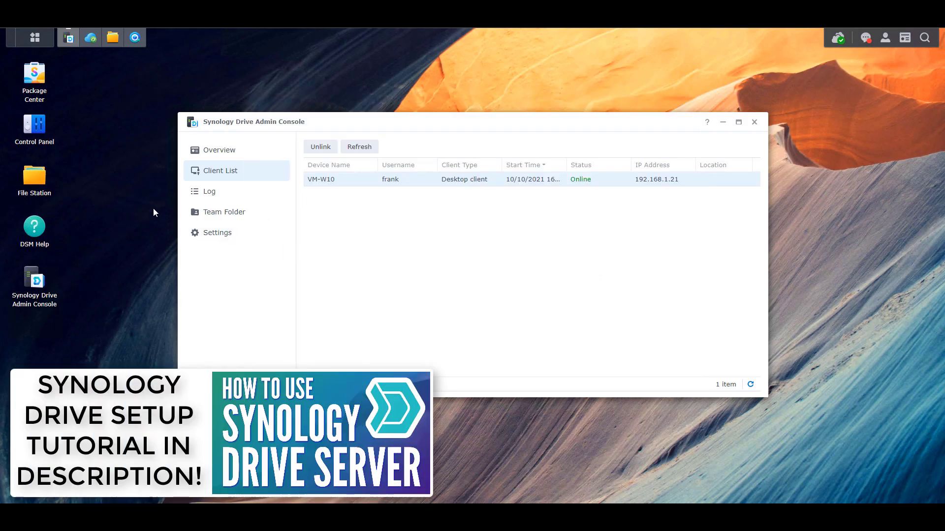
{"action": "left_click", "coordinate": [212, 212]}
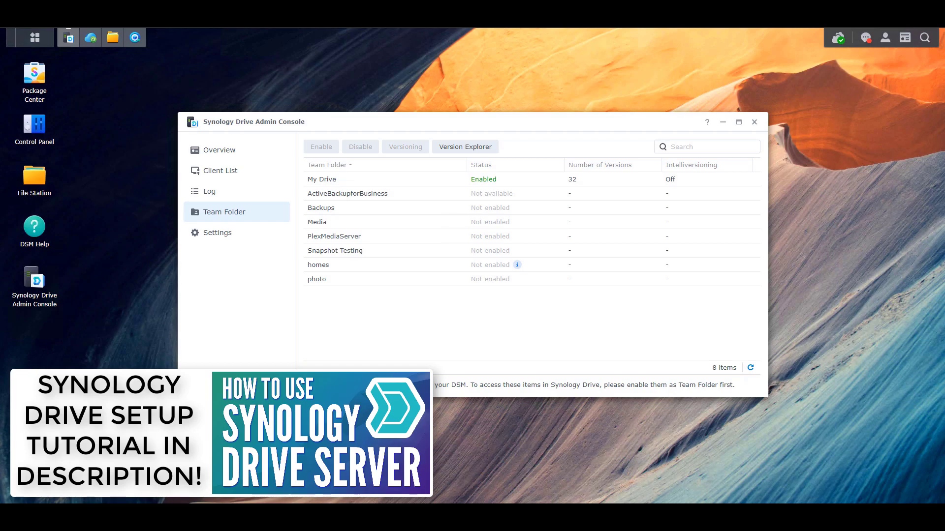
{"action": "key", "text": "alt+Tab"}
Check TestFile1.txt's context options and open it to view its contents.
{"action": "right_click", "coordinate": [315, 157]}
{"action": "left_click", "coordinate": [311, 160]}
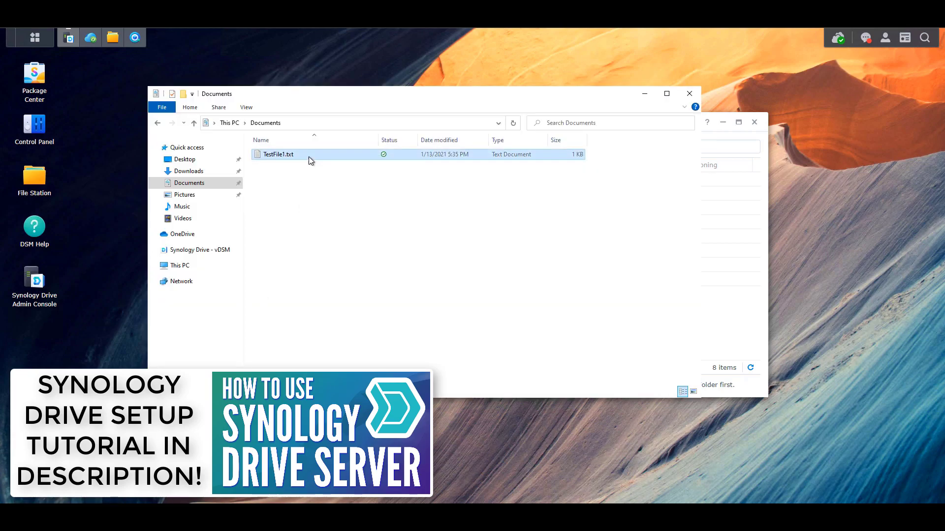
{"action": "right_click", "coordinate": [310, 160]}
{"action": "key", "text": "Escape"}
{"action": "double_click", "coordinate": [327, 157]}
{"action": "left_click", "coordinate": [770, 77]}
Pin TestFile1.txt to this device permanently through its Synology Drive menu.
{"action": "right_click", "coordinate": [309, 154]}
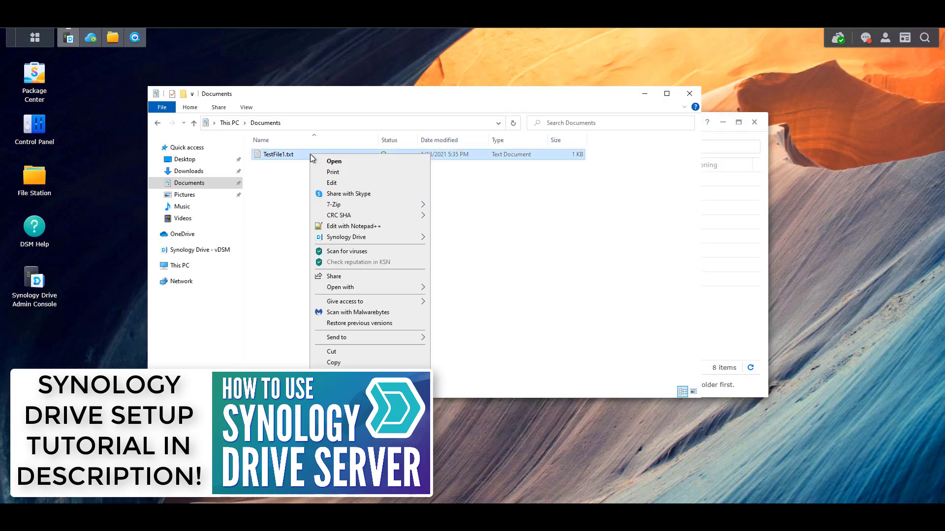
{"action": "mouse_move", "coordinate": [374, 237]}
{"action": "left_click", "coordinate": [479, 266]}
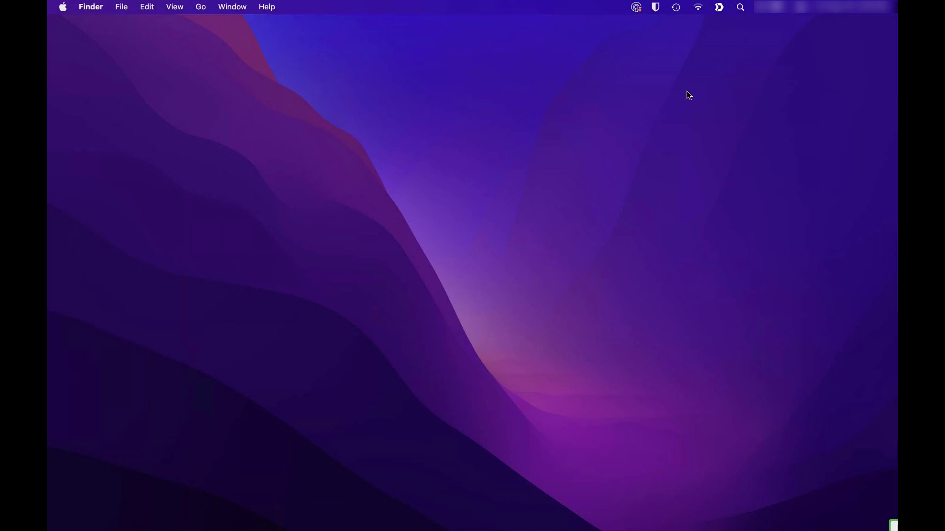
Open the Synology Drive Client settings from the menu-bar icon's gear menu to show Sync Tasks.
{"action": "left_click", "coordinate": [719, 8]}
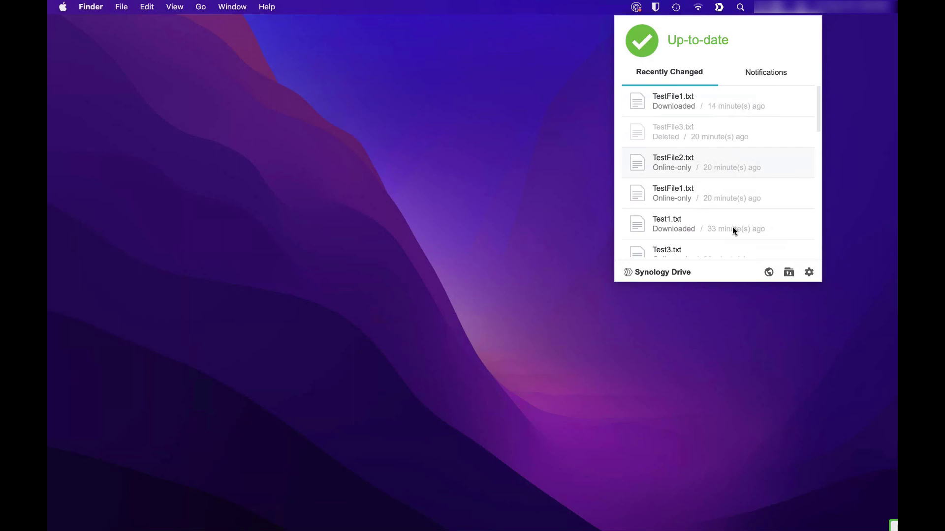
{"action": "left_click", "coordinate": [807, 273]}
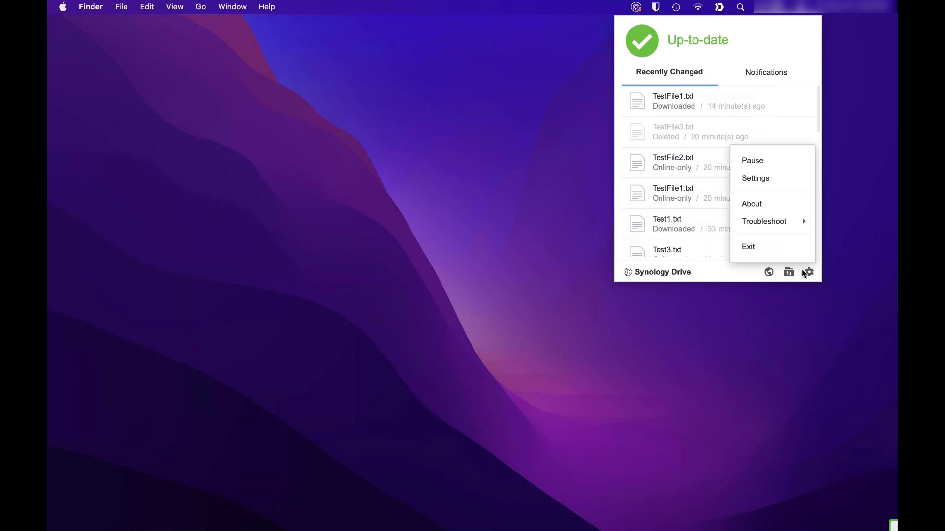
{"action": "left_click", "coordinate": [754, 178]}
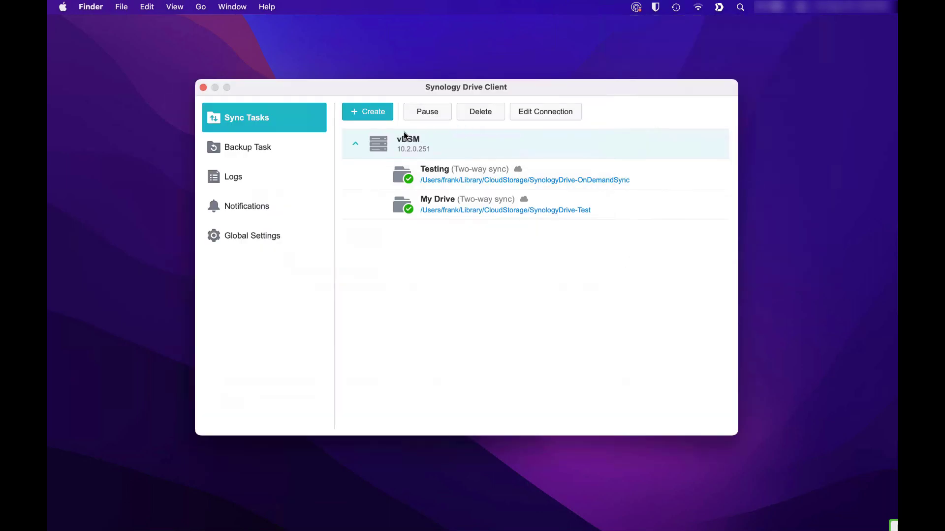
Create a new sync task on the connected NAS 10.2.0.251.
{"action": "left_click", "coordinate": [382, 117]}
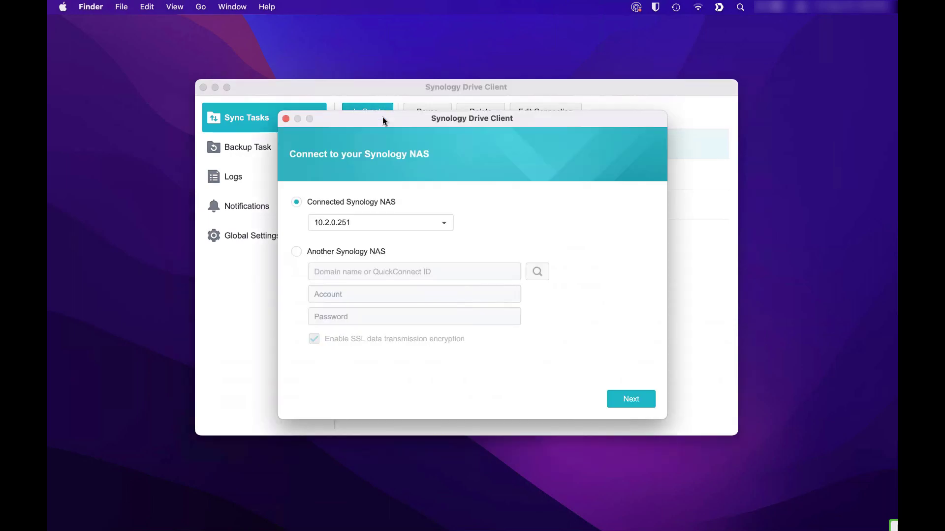
{"action": "left_click", "coordinate": [623, 397]}
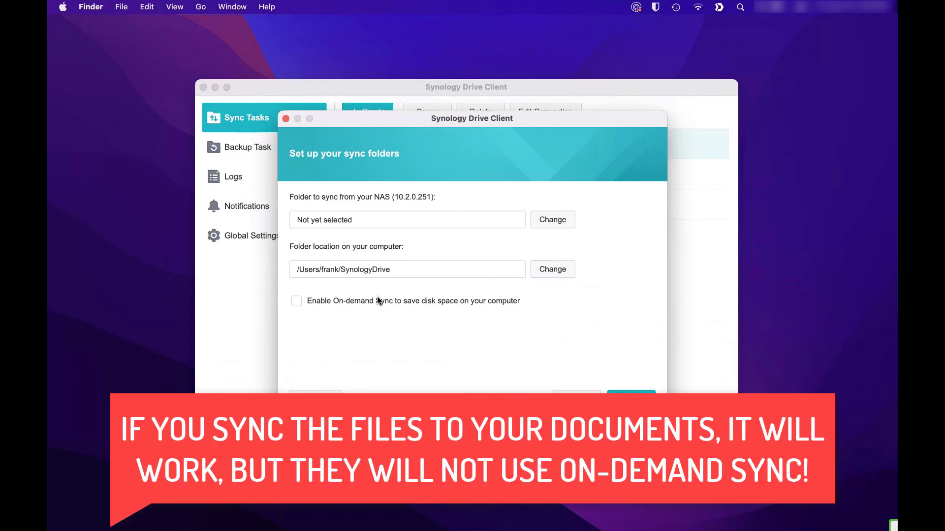
Enable On-demand Sync with task name 'Documents', then back out and close the wizard.
{"action": "left_click", "coordinate": [297, 302]}
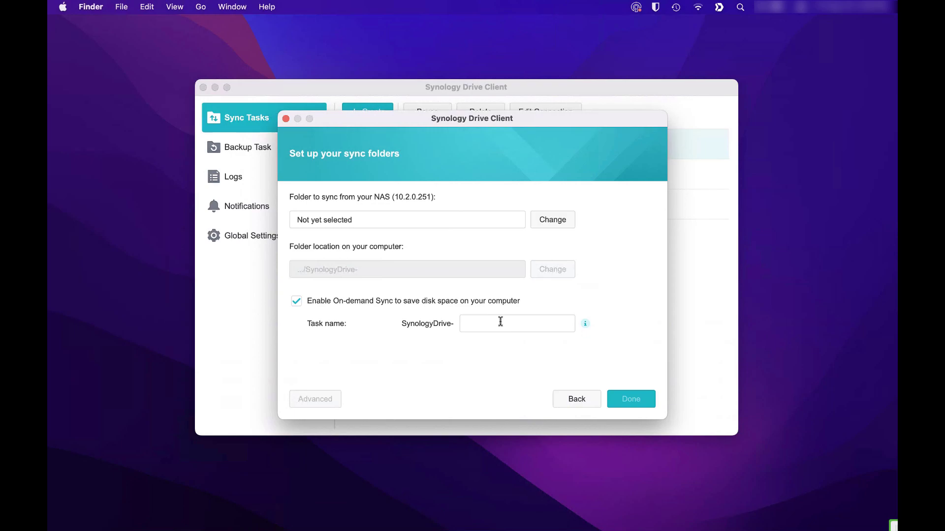
{"action": "type", "text": "Documents"}
{"action": "left_click", "coordinate": [556, 393]}
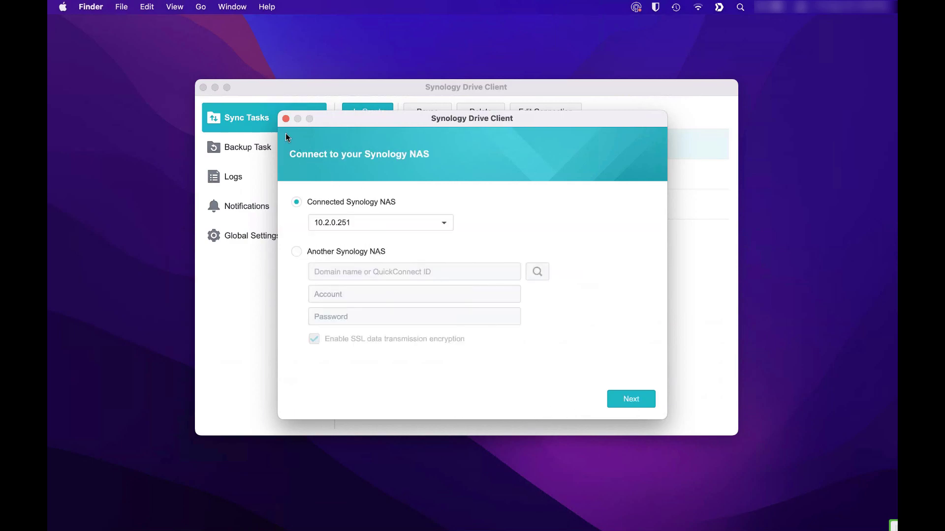
{"action": "left_click", "coordinate": [286, 119]}
Close the client window and show SynologyDrive - Test in a Finder window.
{"action": "left_click", "coordinate": [202, 87]}
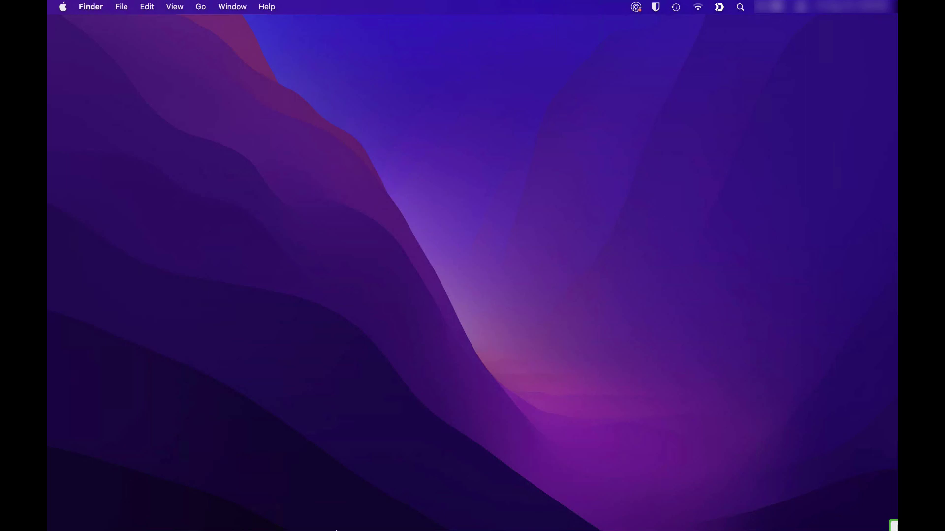
{"action": "mouse_move", "coordinate": [287, 517]}
{"action": "left_click", "coordinate": [242, 505]}
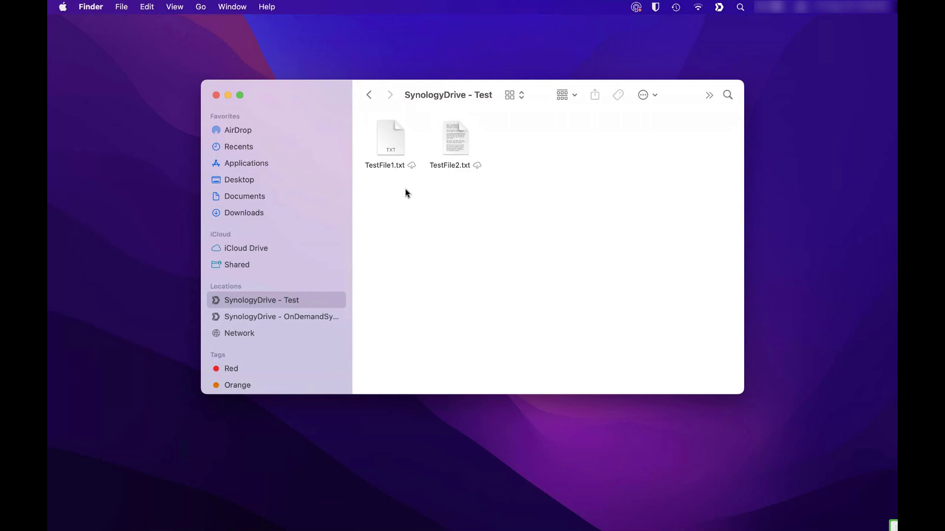
Open TestFile1.txt (content '2') in TextEdit to download it, then close it and return to Finder.
{"action": "double_click", "coordinate": [388, 151]}
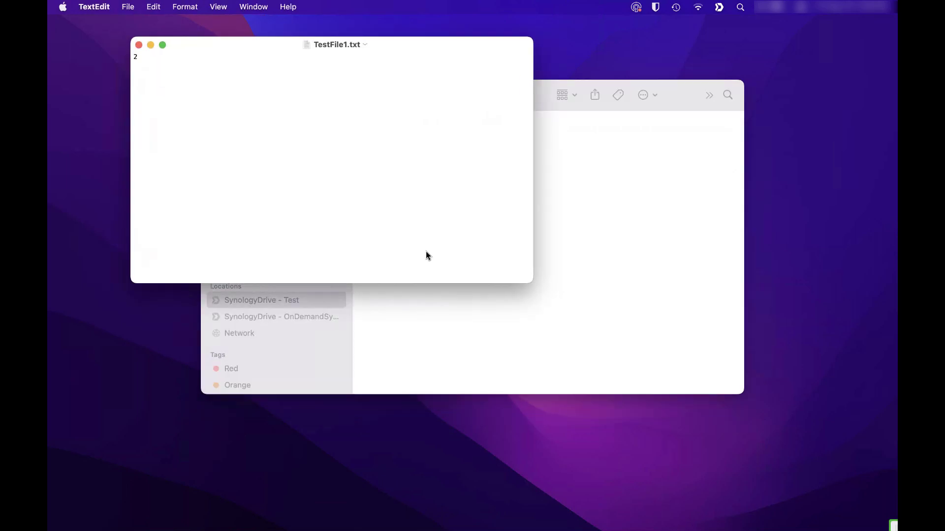
{"action": "left_click", "coordinate": [426, 240]}
{"action": "left_click", "coordinate": [138, 45]}
{"action": "left_click", "coordinate": [398, 203]}
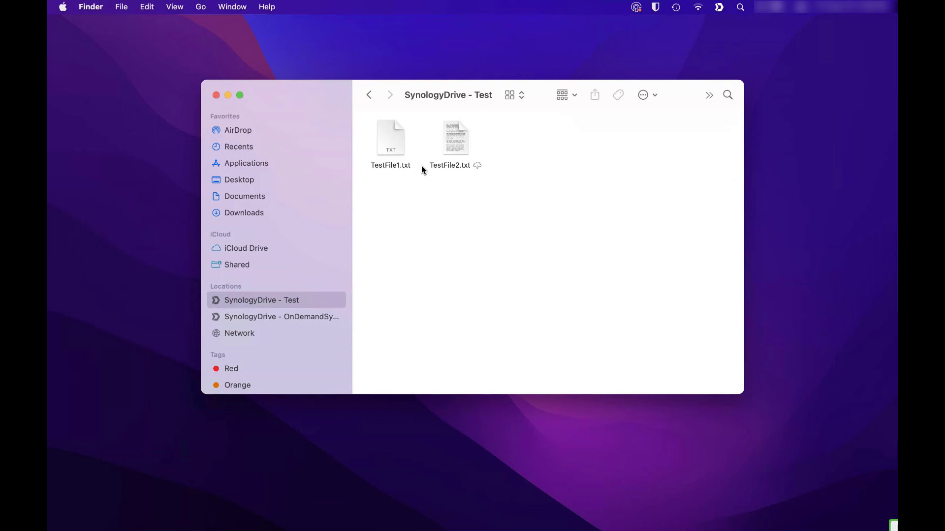
Remove the local download of TestFile1.txt and clear the file selection.
{"action": "right_click", "coordinate": [389, 148]}
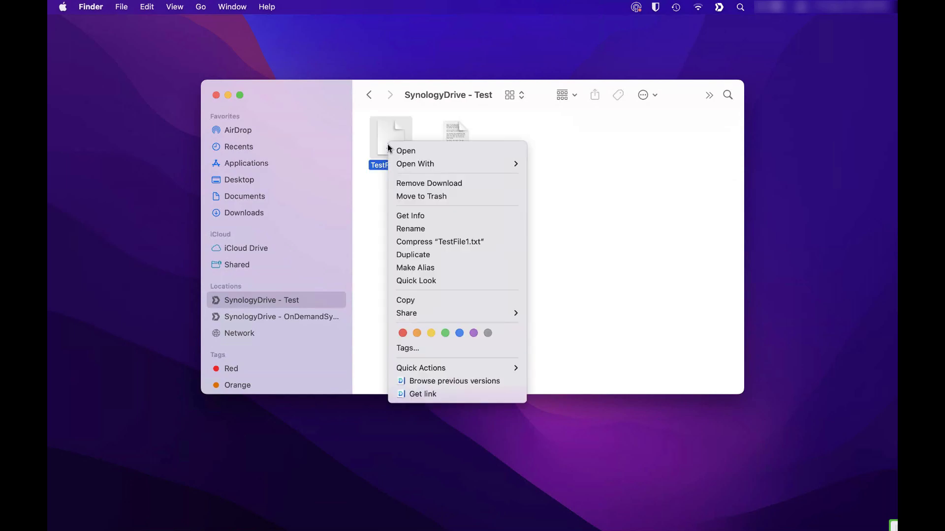
{"action": "left_click", "coordinate": [421, 184]}
{"action": "left_click", "coordinate": [519, 253]}
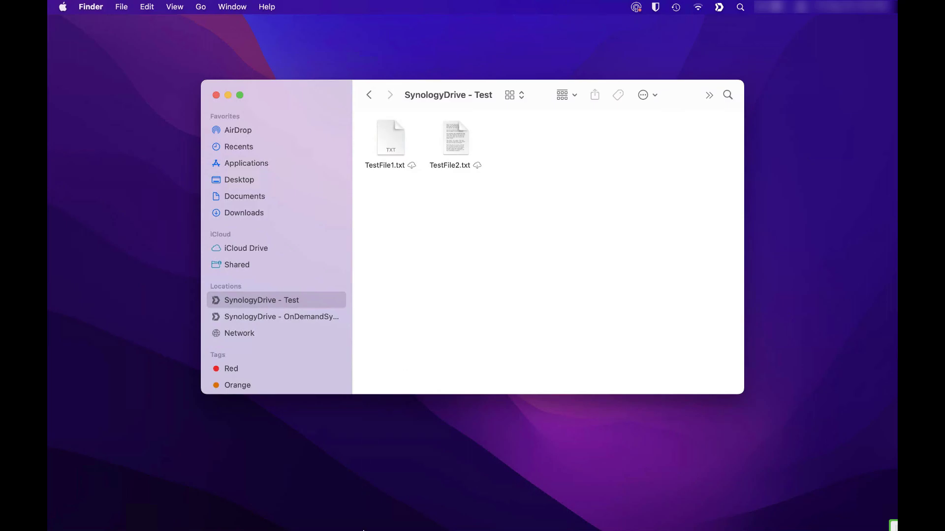
Switch to Edge showing the Synology community post about On-demand Sync on macOS.
{"action": "mouse_move", "coordinate": [363, 527]}
{"action": "left_click", "coordinate": [297, 504]}
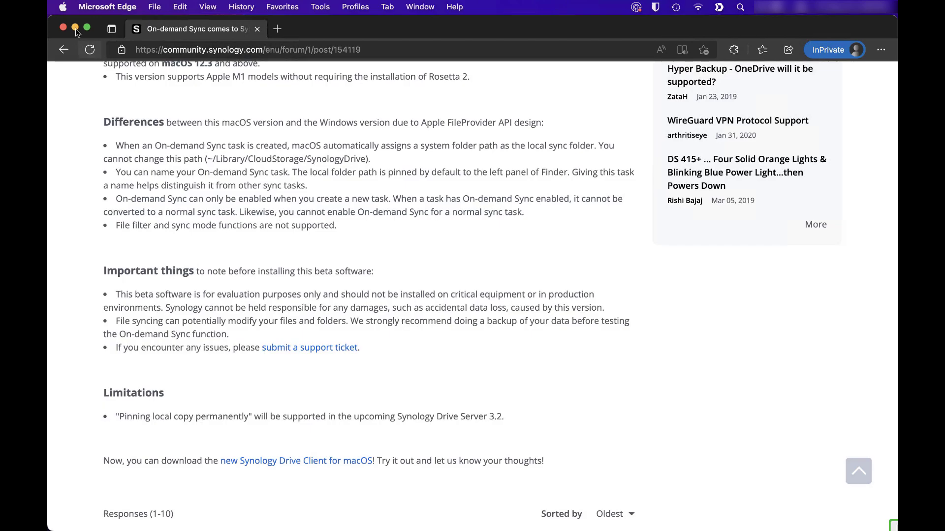
Close Edge and make the SynologyDrive - Test Finder window active again.
{"action": "key", "text": "super+w"}
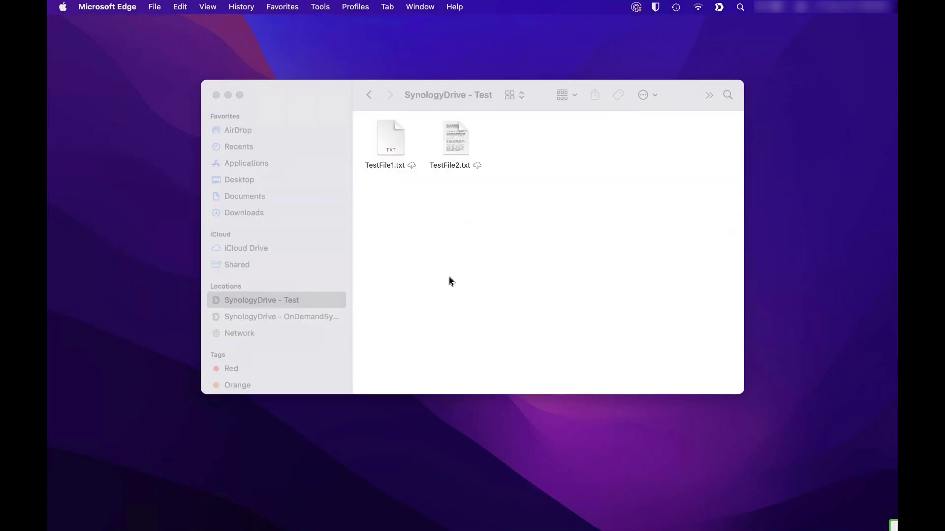
{"action": "left_click", "coordinate": [449, 276]}
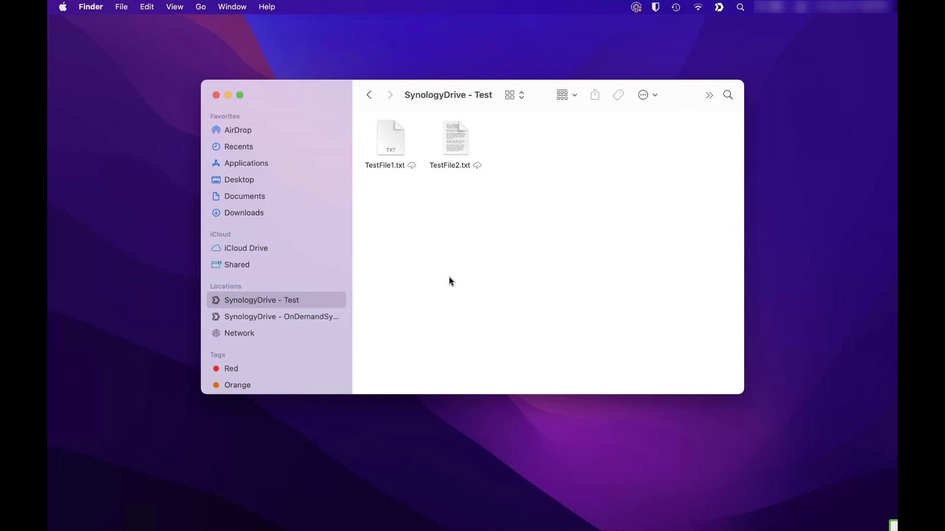